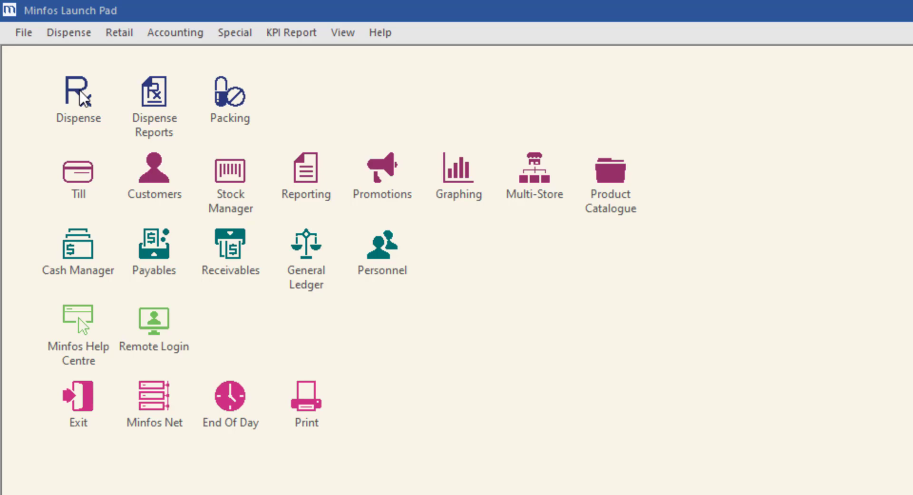
Launch Dispense Pro from the Minfos Launch Pad and choose its dispensing function.
click(81, 96)
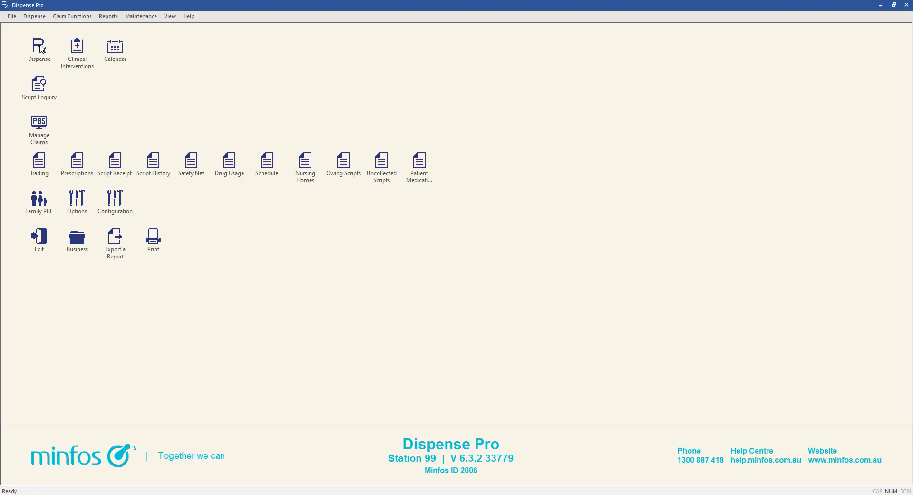
click(36, 60)
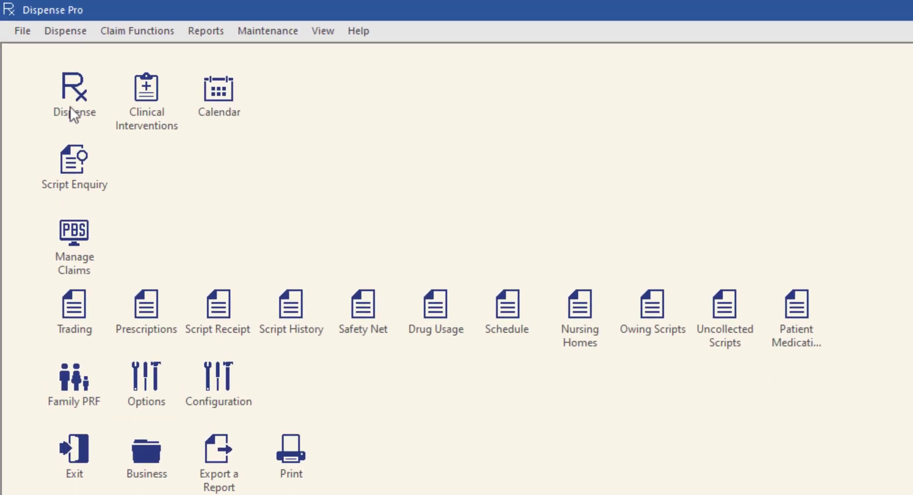
Start a new script, giving a blank form dated 02/06/2021 with no customer.
double_click(70, 107)
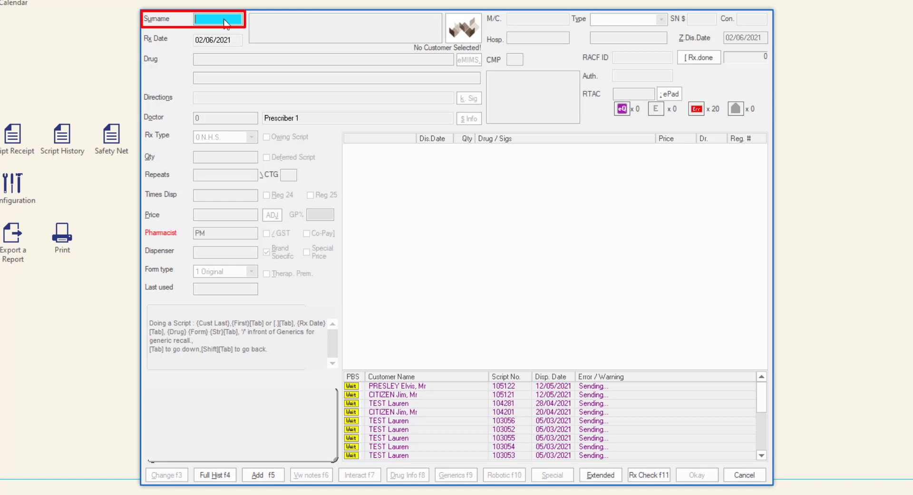
Search customers by the patient's surname and load the matching customer into the script.
text(PRESLEY)
key(Tab)
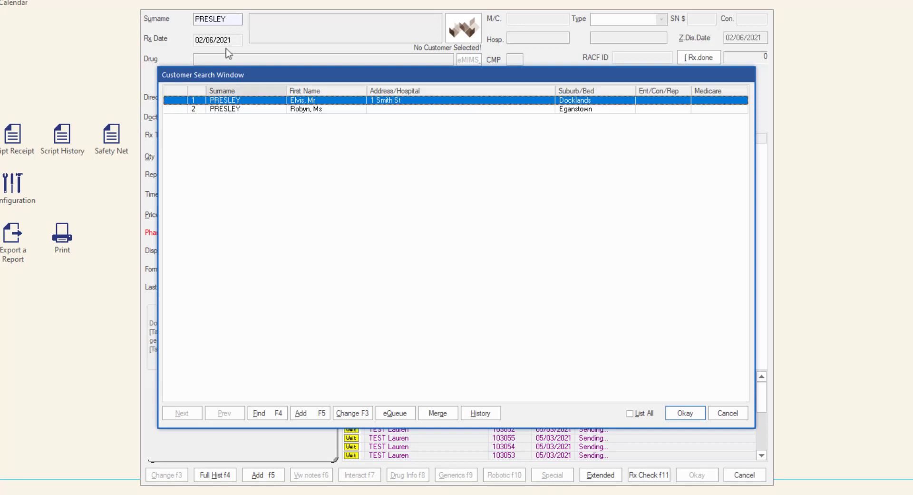
click(685, 413)
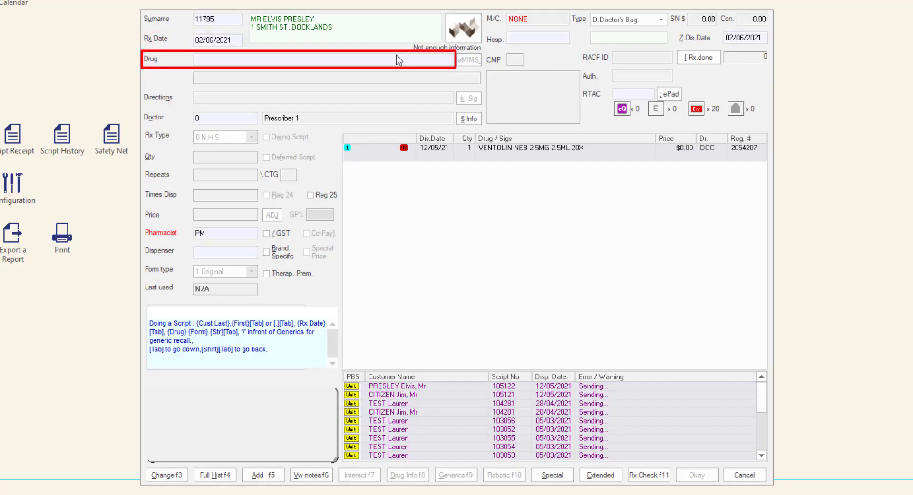
click(397, 56)
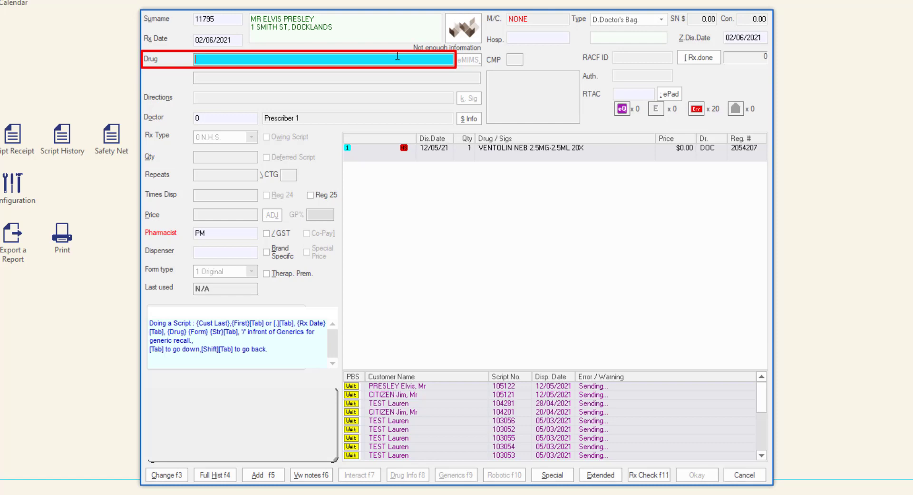
Search the Drug field for AMOXIL to list the matching products.
text(AMOXIL)
key(Tab)
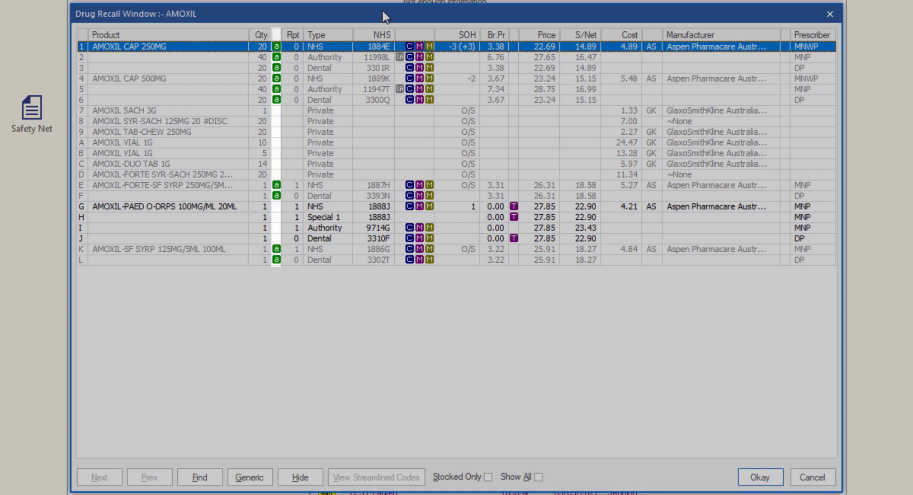
key(Right)
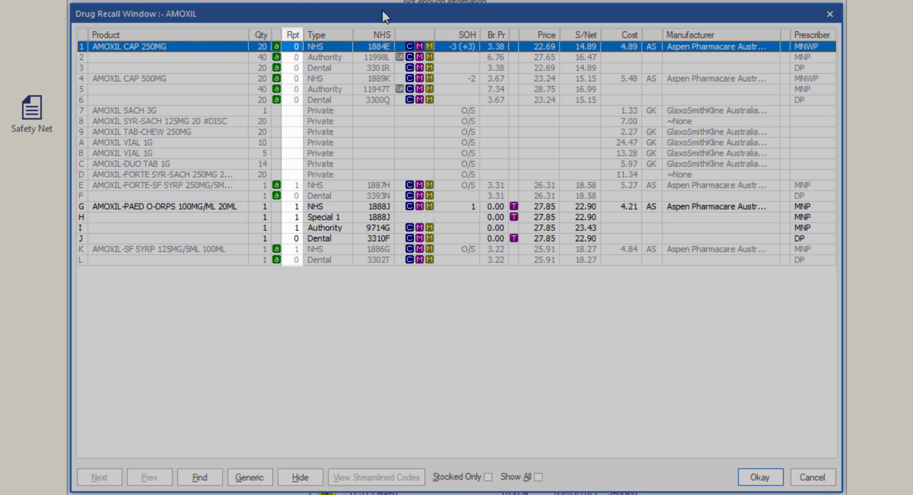
key(Right)
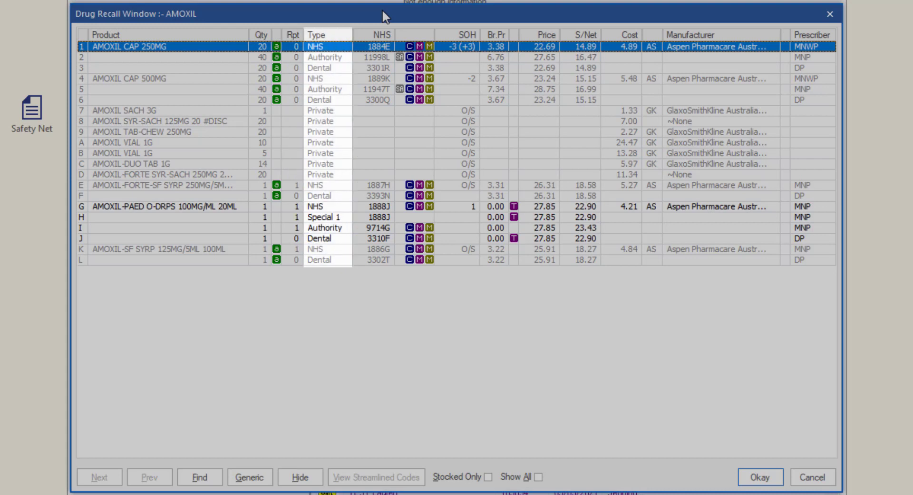
key(Right)
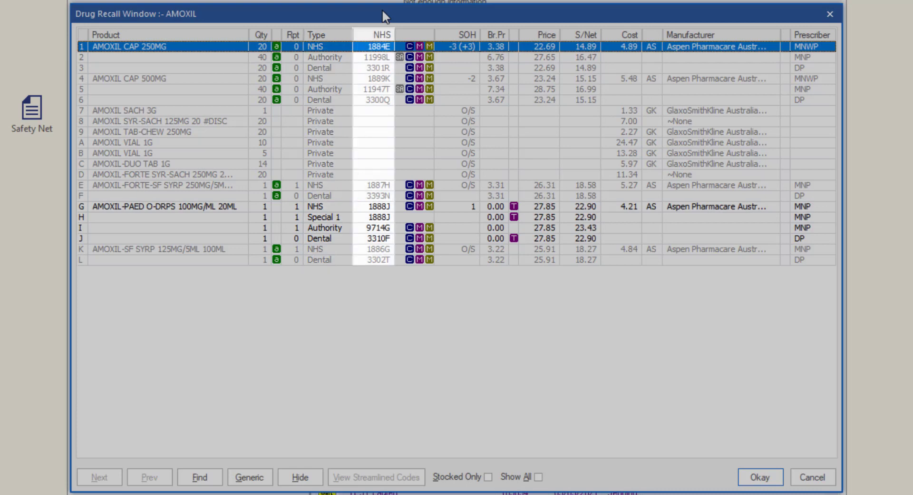
key(Right)
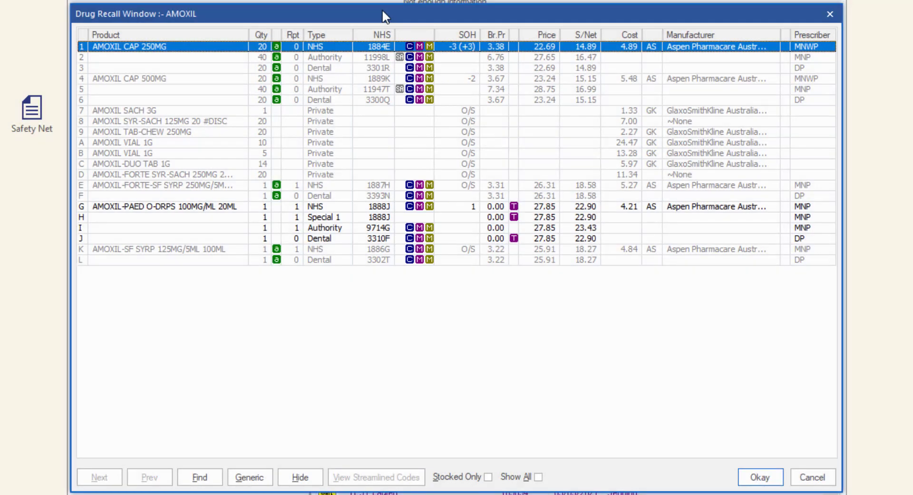
click(370, 82)
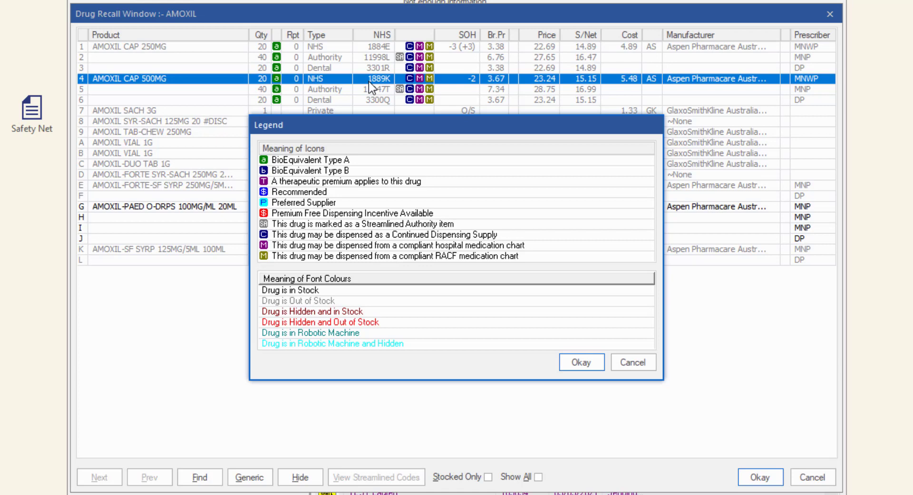
Dismiss the icon Legend dialog after reviewing what the product icons mean.
click(567, 374)
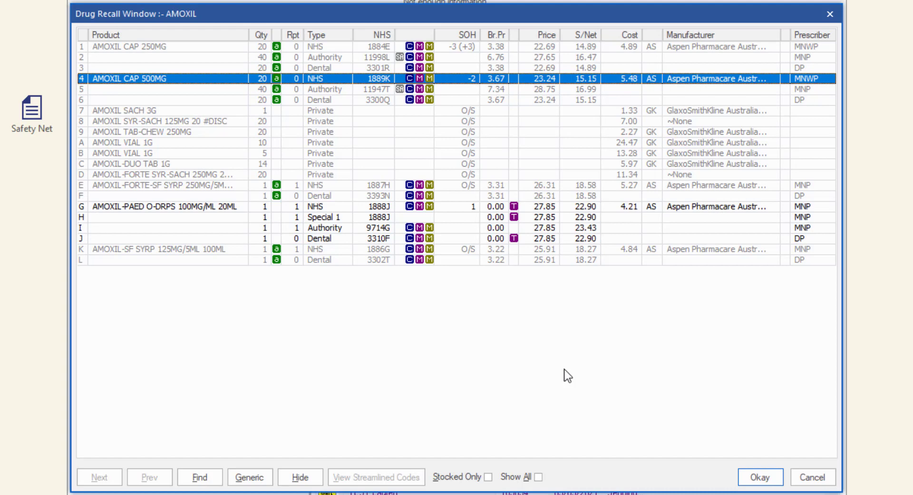
click(244, 477)
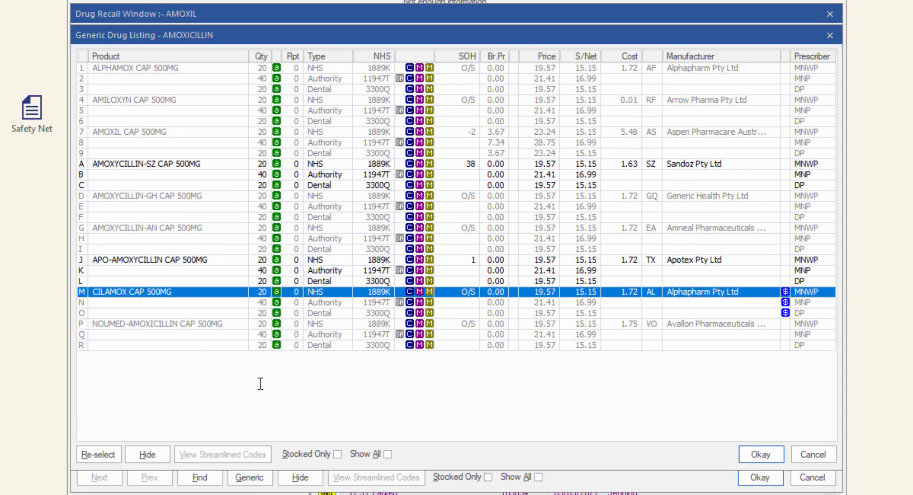
click(812, 454)
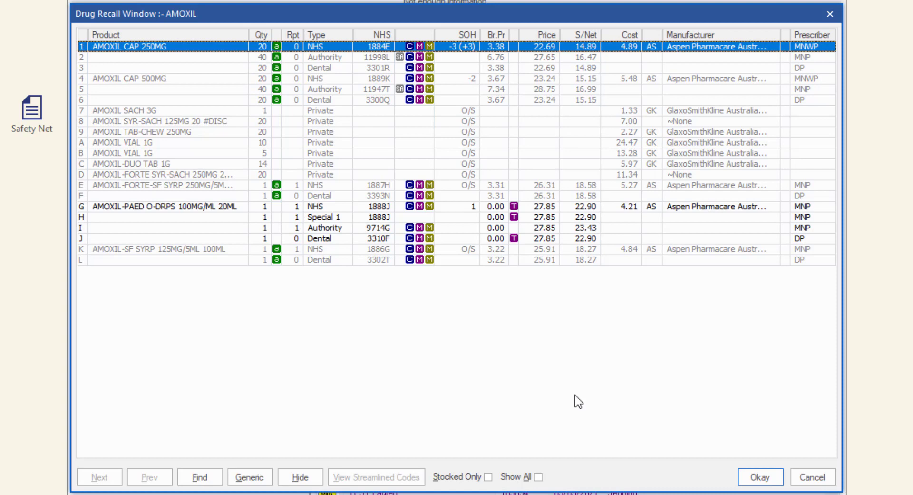
Show all AMOXIL products including out-of-stock ones, then confirm AMOXIL CAP 500MG for the script.
click(488, 478)
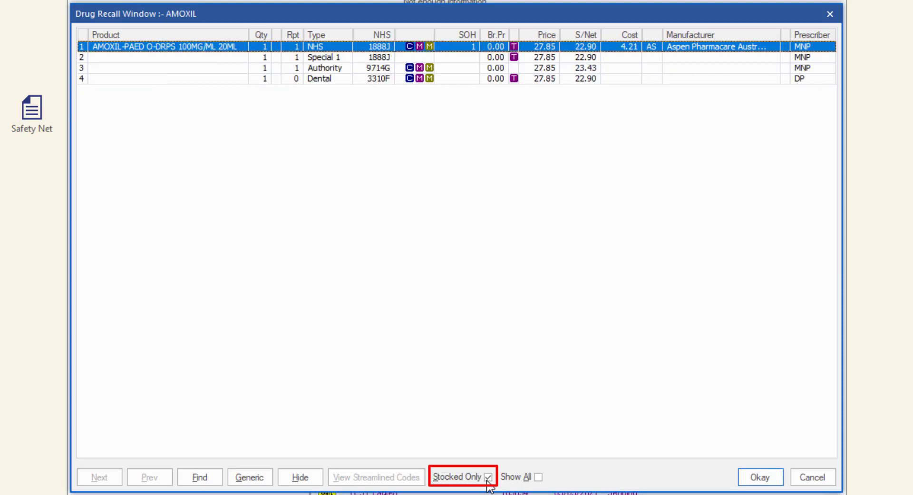
click(488, 477)
click(240, 208)
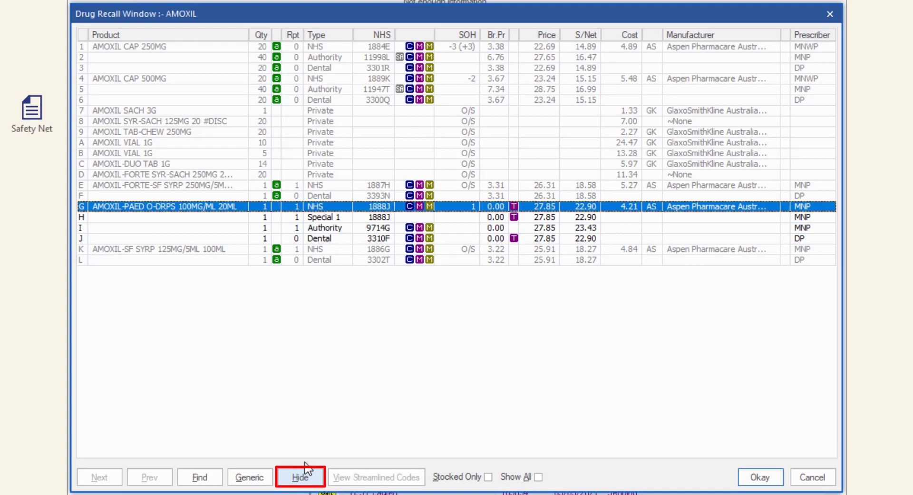
click(538, 477)
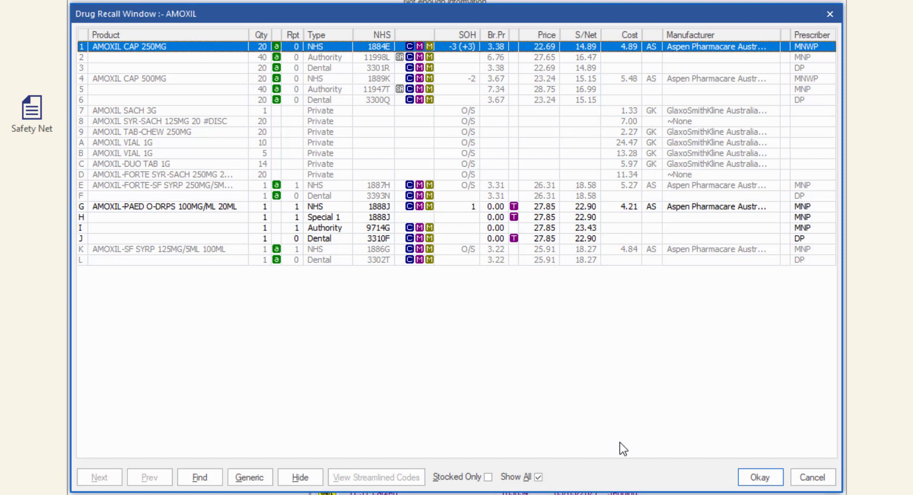
click(359, 81)
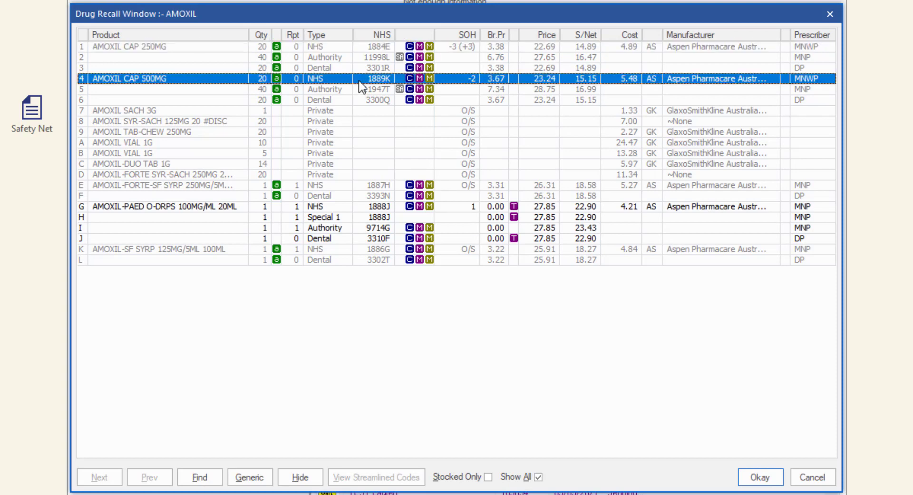
click(780, 482)
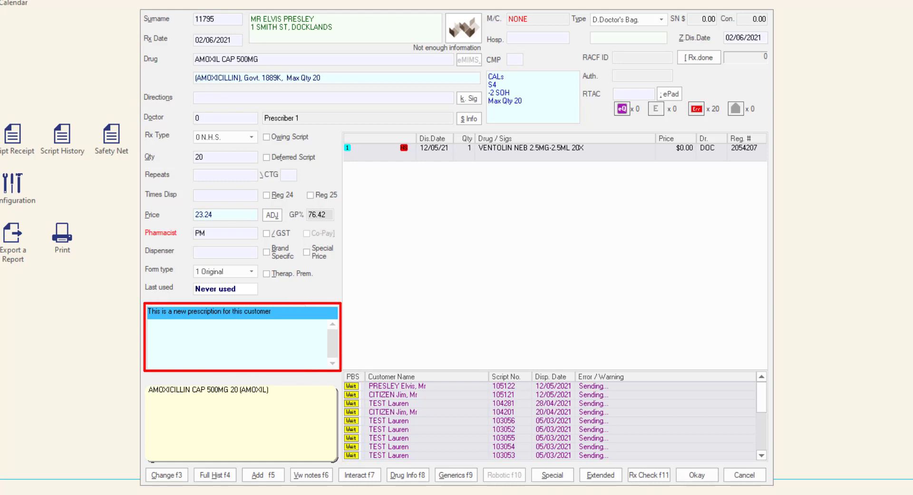
Enter directions '1 tid' so the label reads 'Take ONE capsule THREE times a day.'.
click(265, 95)
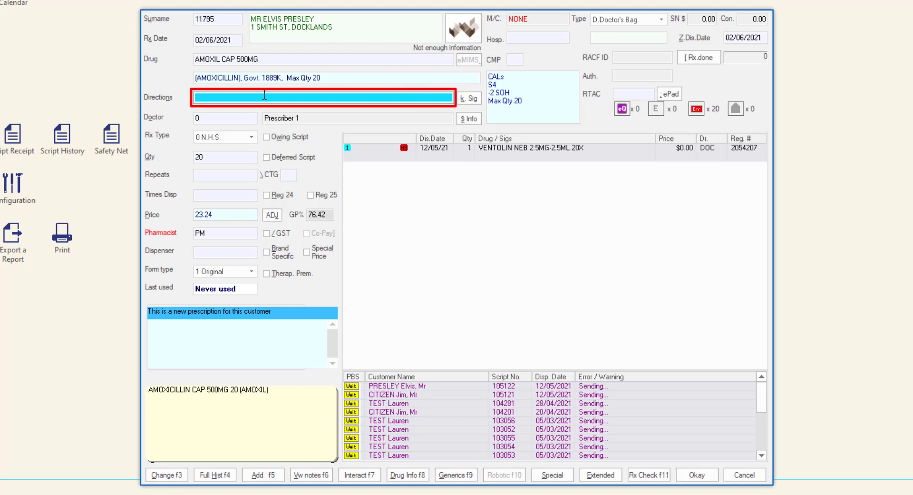
text(1 tid)
key(Return)
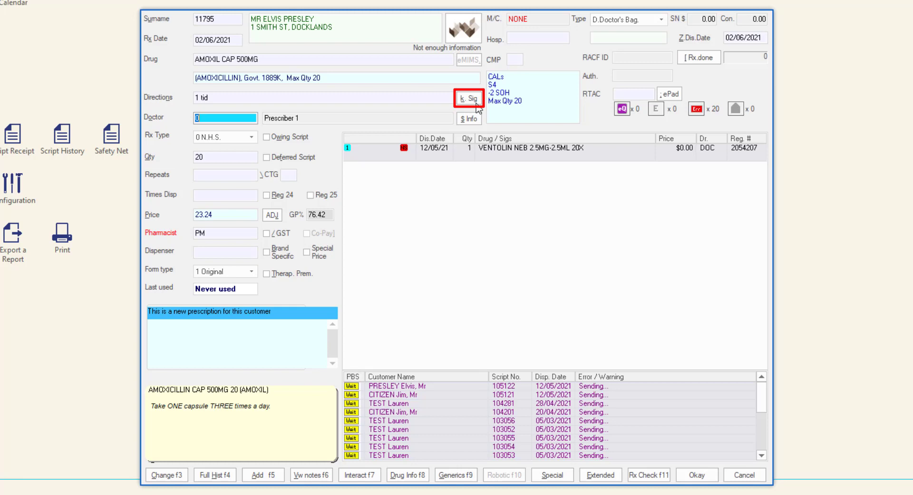
Enter the prescriber code in the Doctor field so the prescriber's name fills in.
click(477, 103)
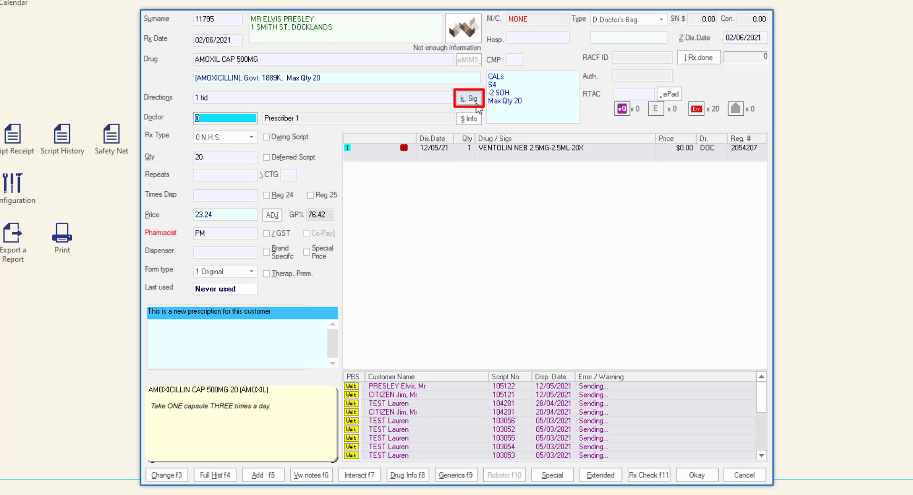
click(476, 104)
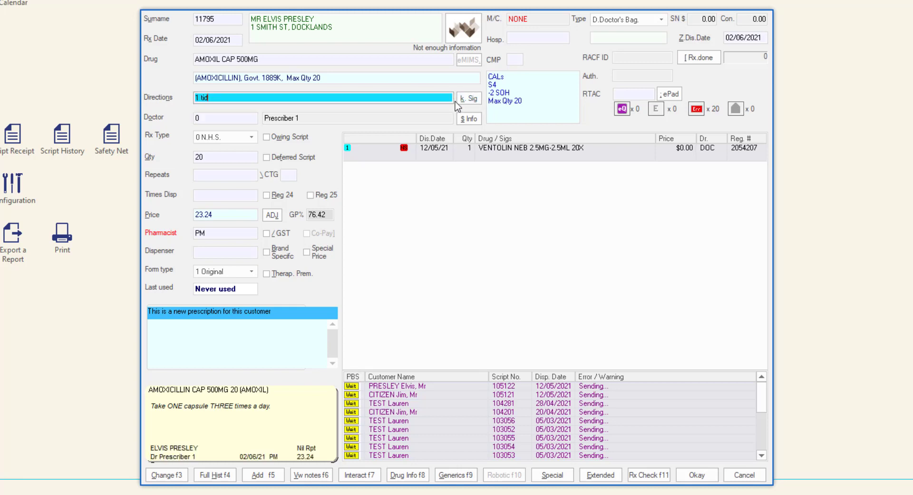
key(Tab)
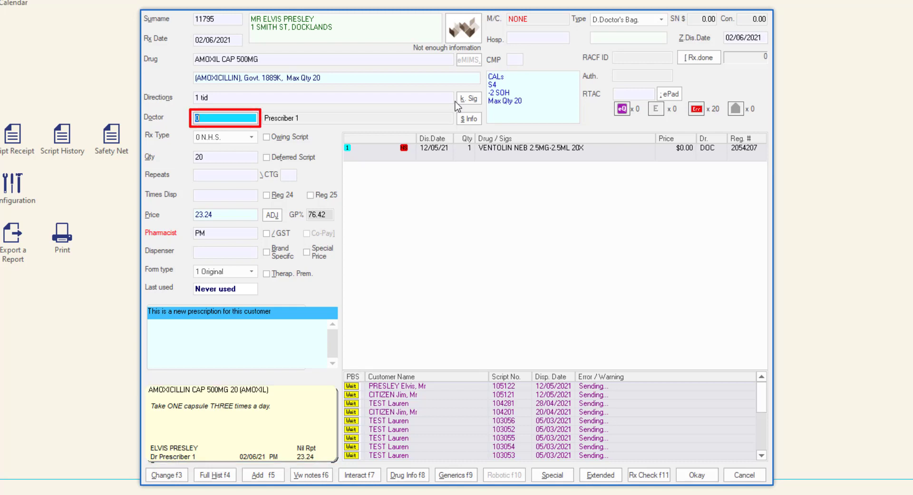
text(2054207)
key(Tab)
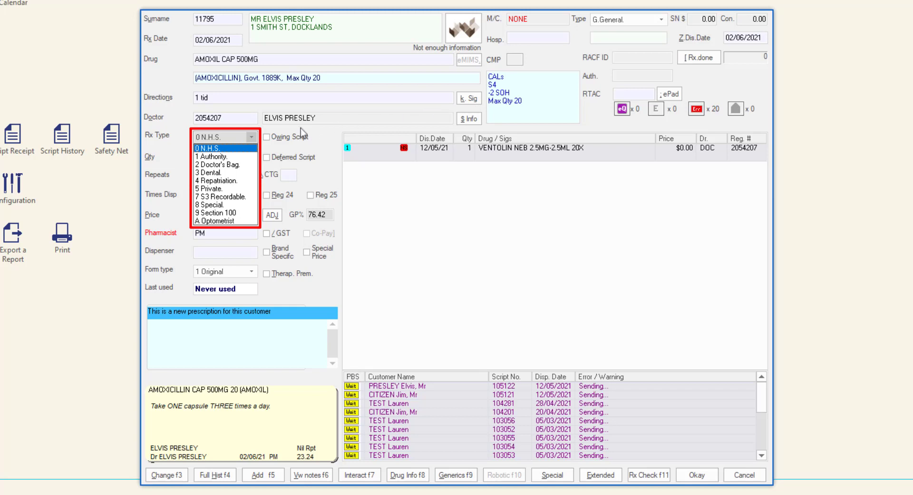
Choose 0 N.H.S. as the Rx type, keeping quantity 20 and price 23.24.
click(252, 138)
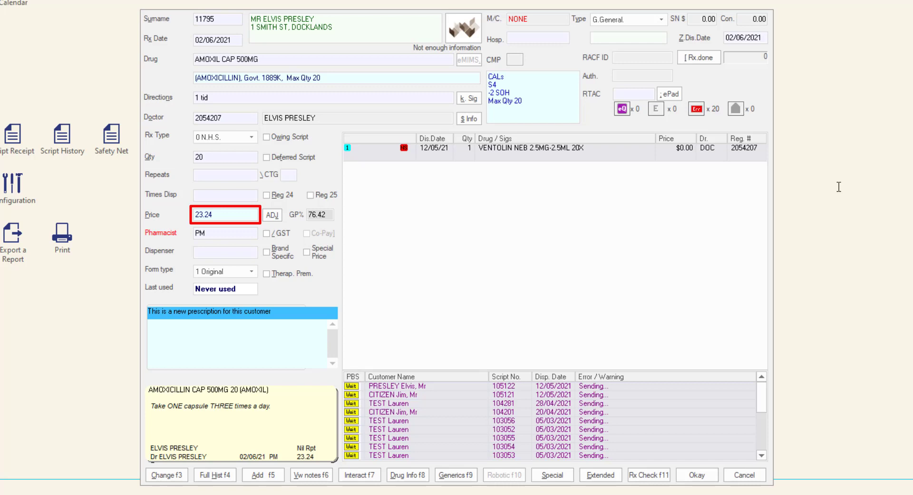
Replace the price with 20.00 and open Private Pricing via the ADJ button.
click(220, 214)
text(20.00)
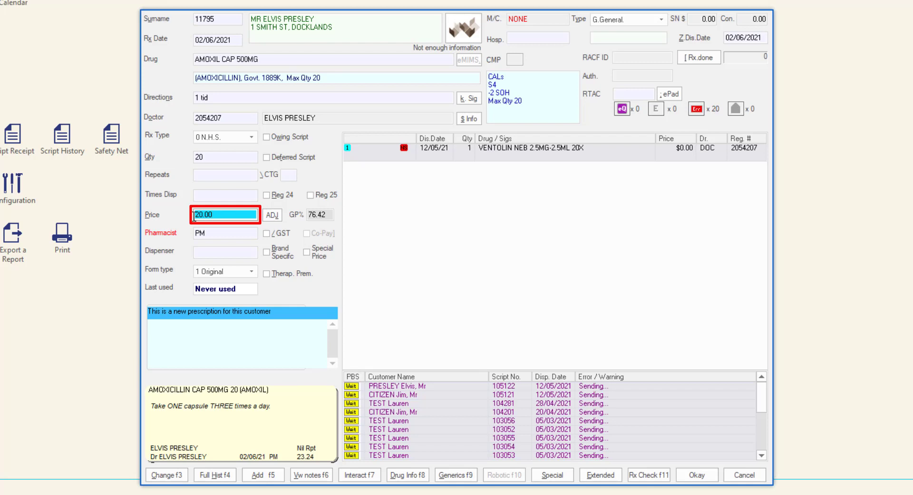
click(264, 217)
click(266, 217)
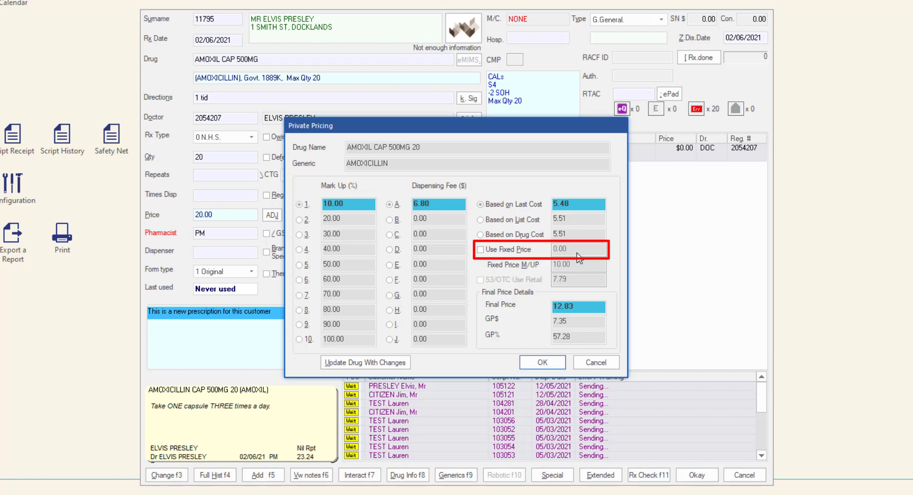
Enable Use Fixed Price in Private Pricing and enter 20.00.
click(520, 252)
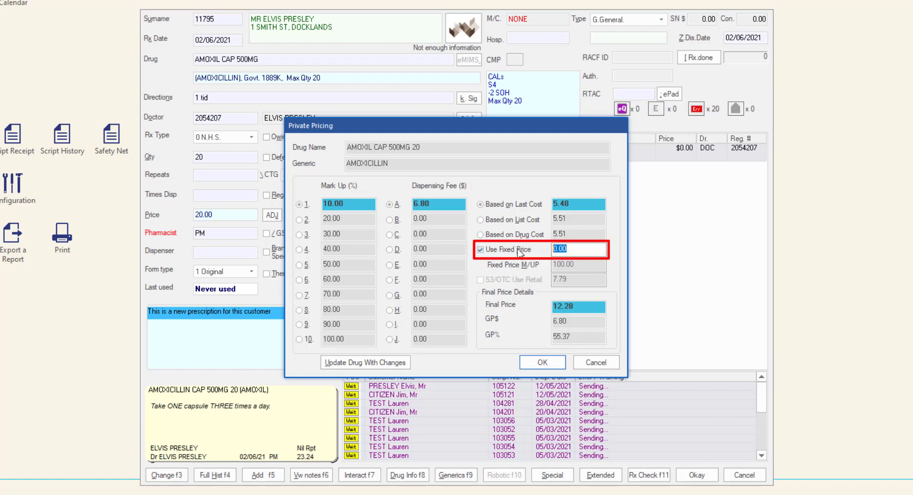
text(20.00)
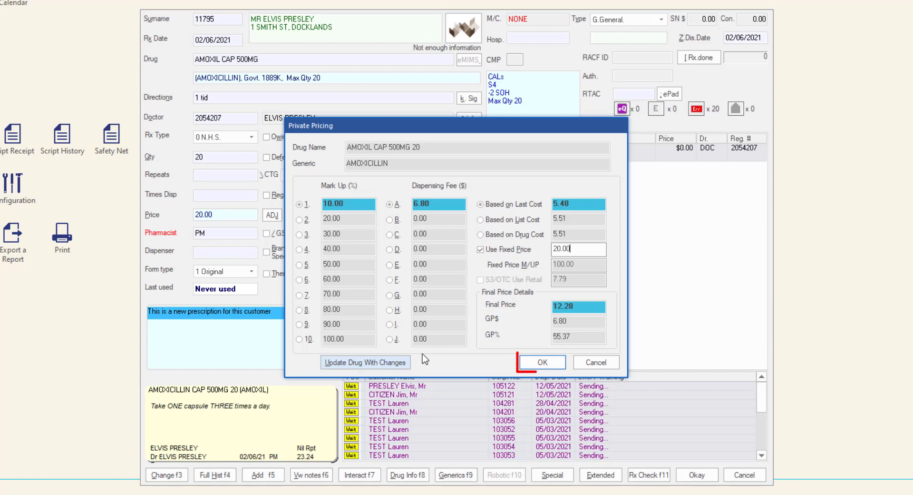
Confirm the 20.00 fixed private price and tick Special Price on the script.
click(552, 368)
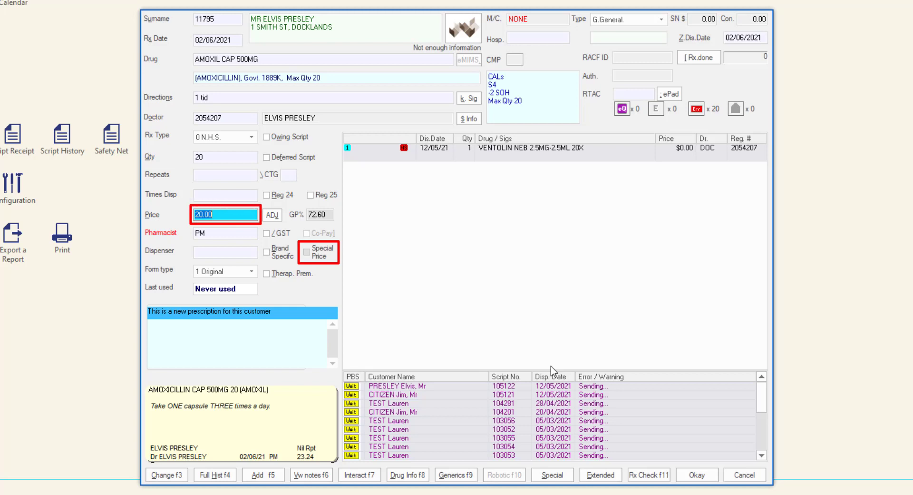
click(319, 256)
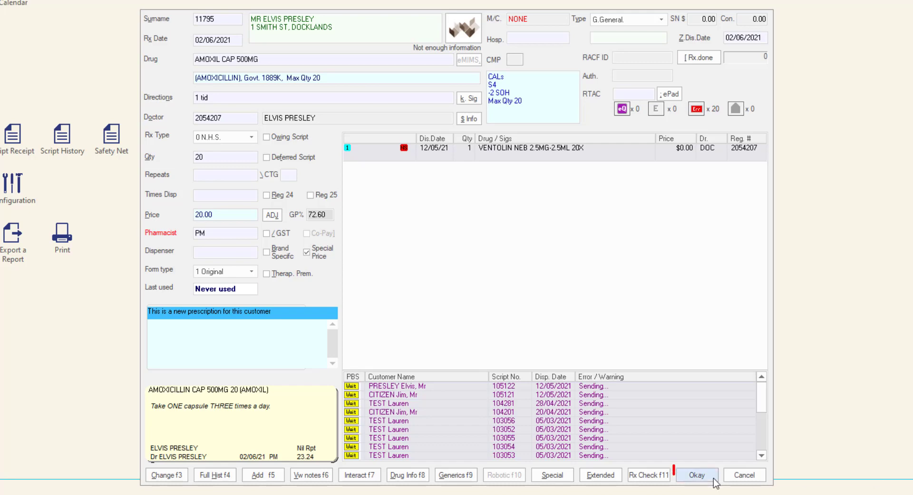
Save and process the AMOXIL CAP 500MG script, confirming the prompt to reach Script Options.
click(696, 474)
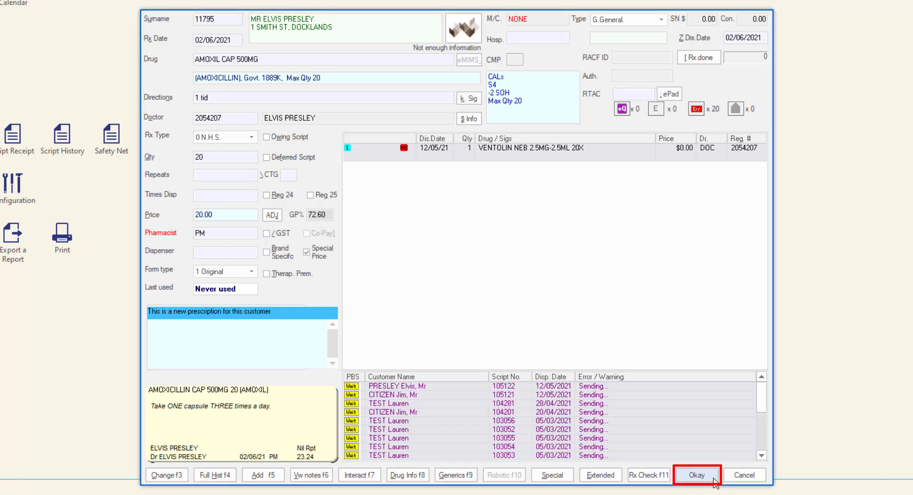
click(520, 201)
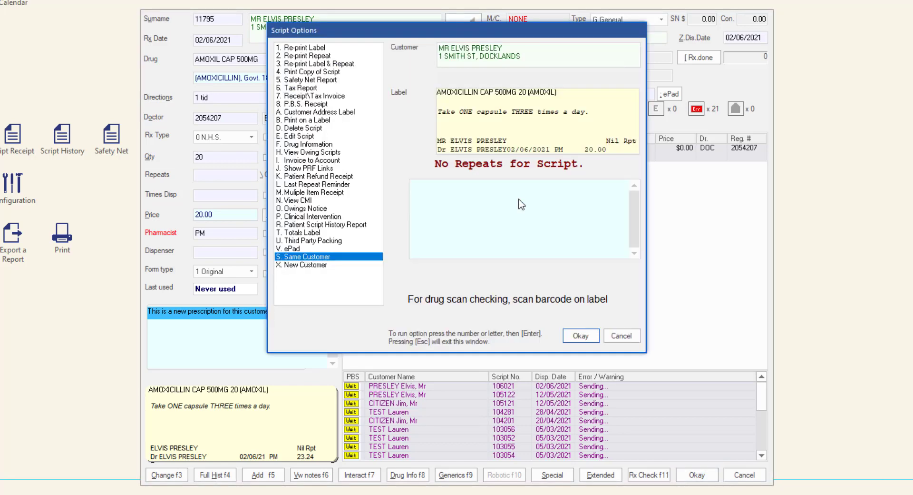